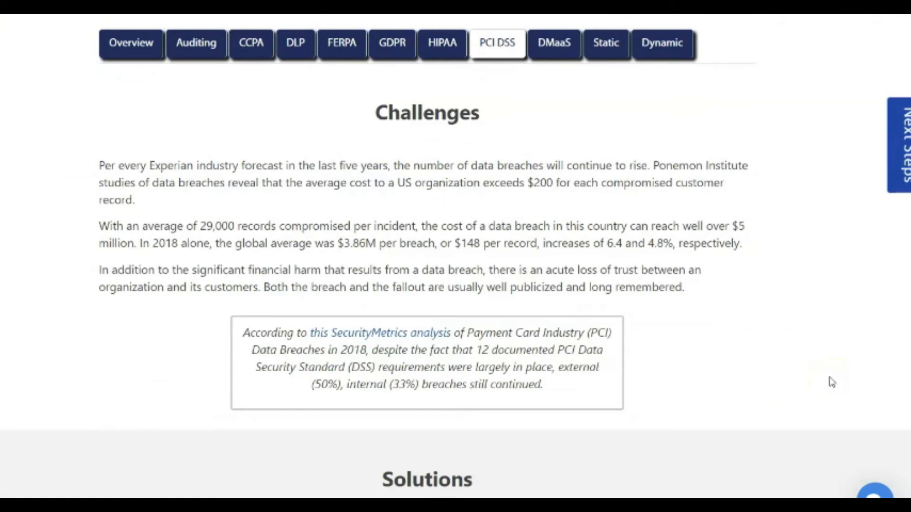
# Step: Read the PCI DSS page's challenges and solutions and the Schema Pattern Search article's wizard walkthrough up to the item exclusions
pyautogui.scroll(-10, 832, 382)
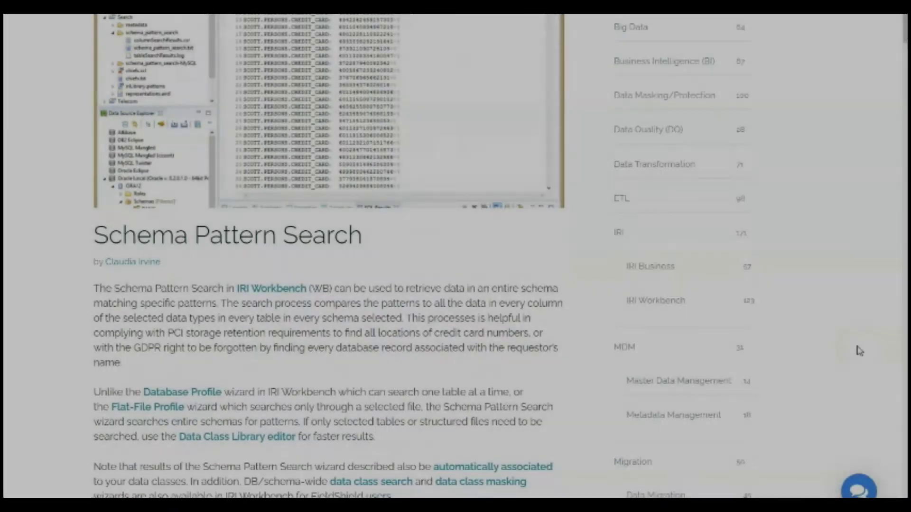
pyautogui.scroll(-6, 859, 351)
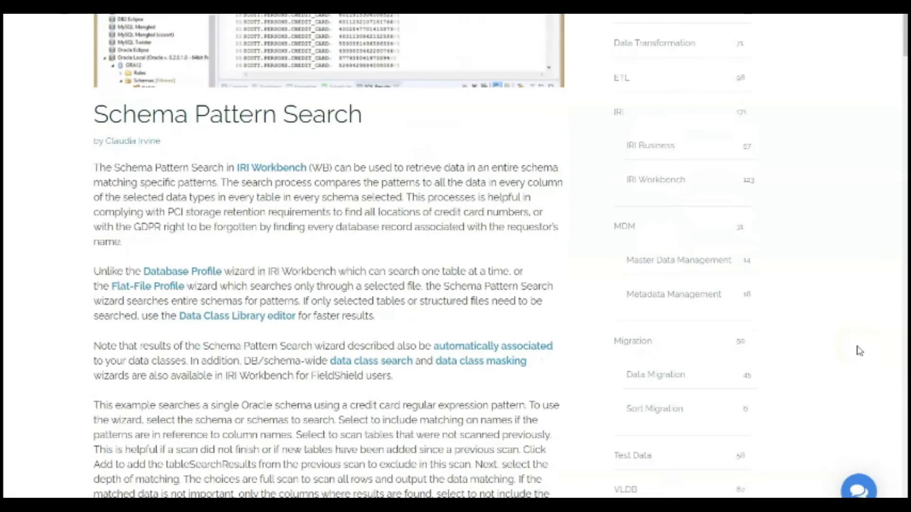
pyautogui.scroll(-7, 858, 353)
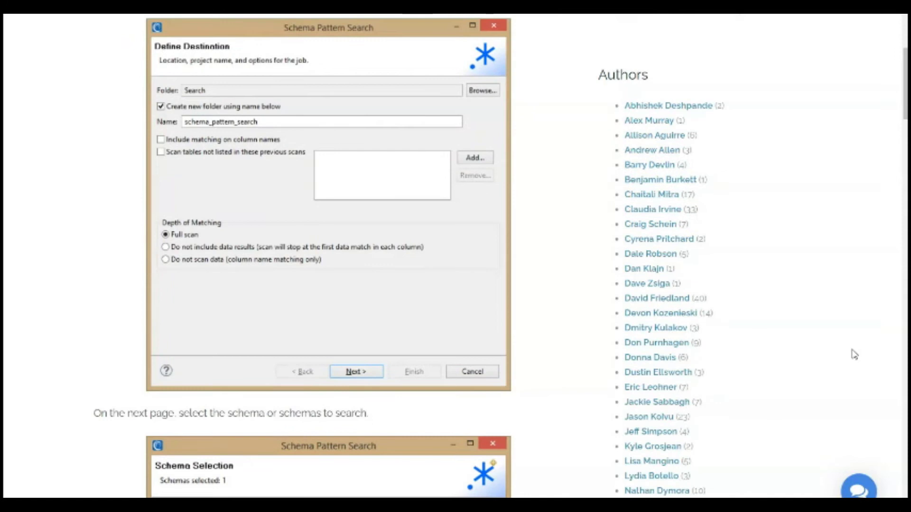
pyautogui.scroll(-4, 854, 355)
pyautogui.scroll(-5, 853, 355)
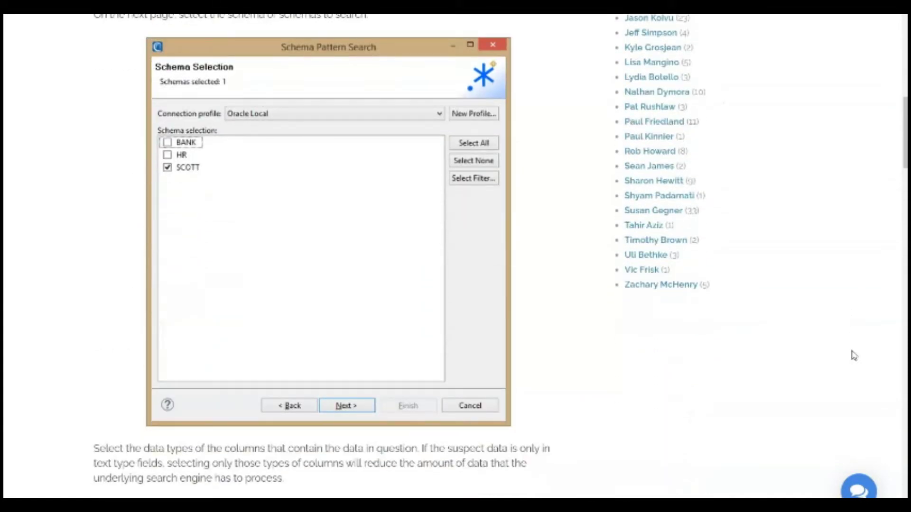
pyautogui.scroll(-9, 854, 354)
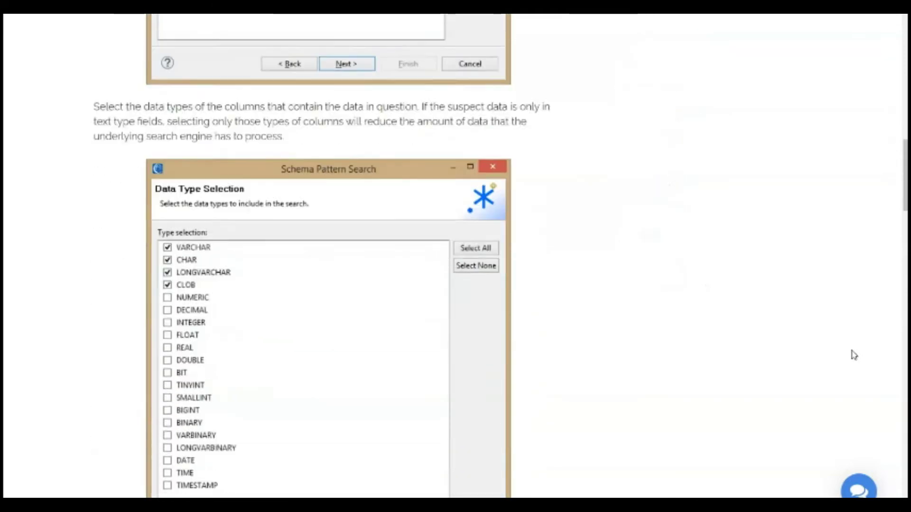
pyautogui.scroll(-2, 854, 355)
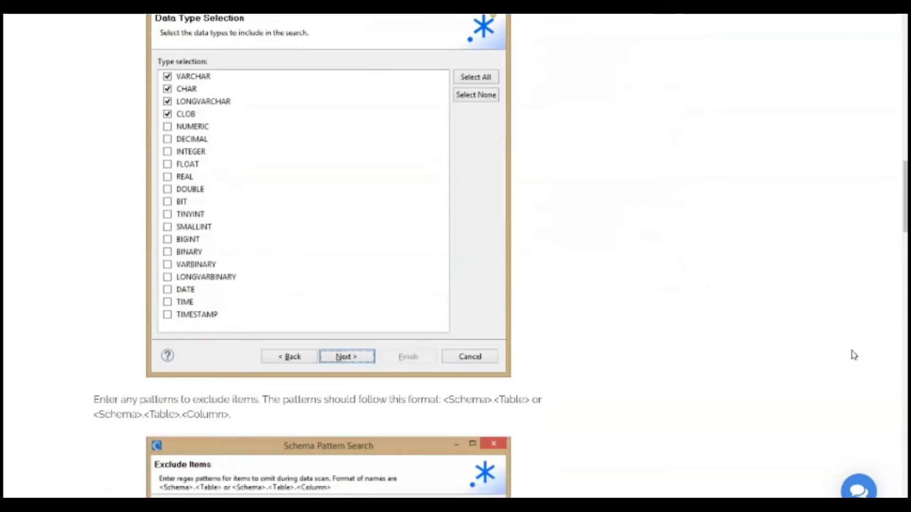
pyautogui.scroll(-7, 854, 355)
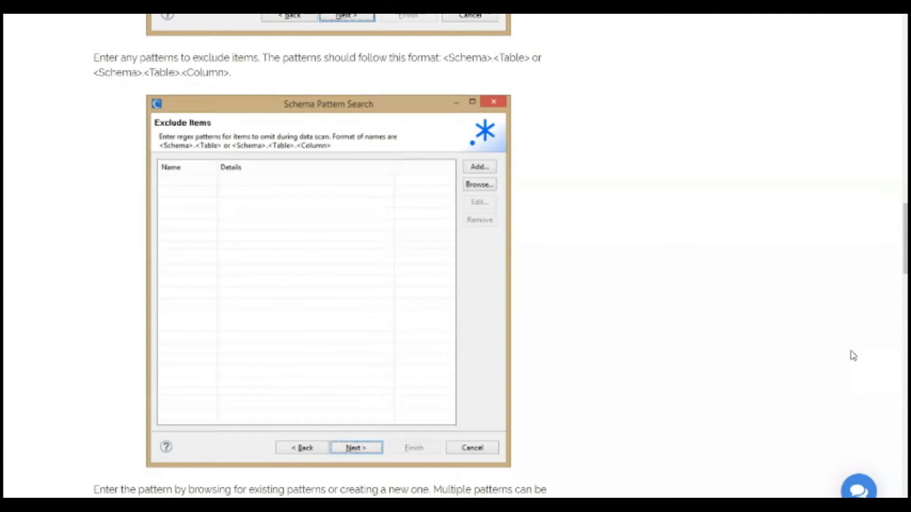
pyautogui.scroll(-2, 853, 355)
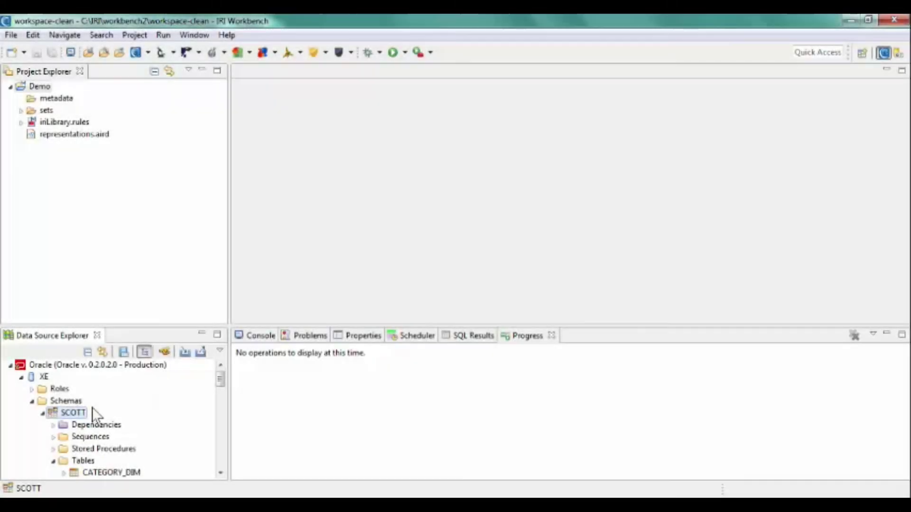
# Step: Start a Schema Pattern Search on the SCOTT schema as a full scan in the Demo project, without matching on column names
pyautogui.rightClick(74, 414)
pyautogui.moveTo(113, 456)
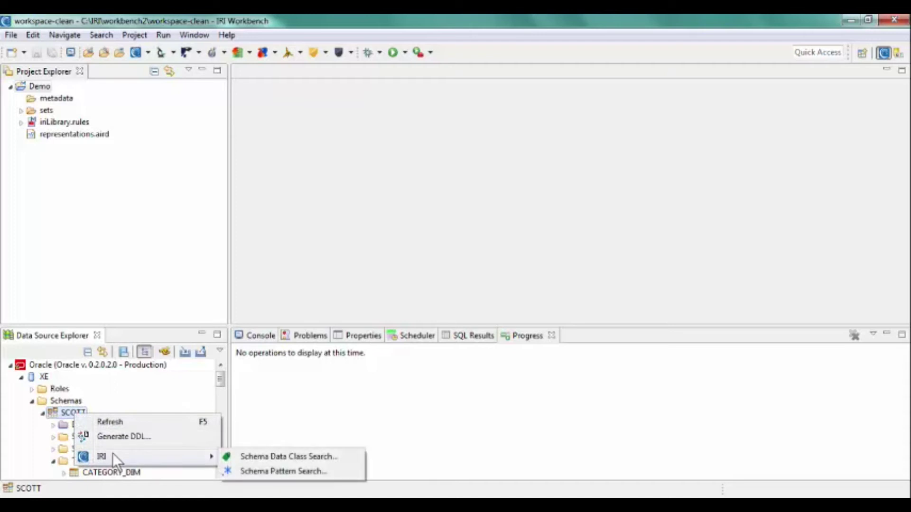
pyautogui.click(268, 471)
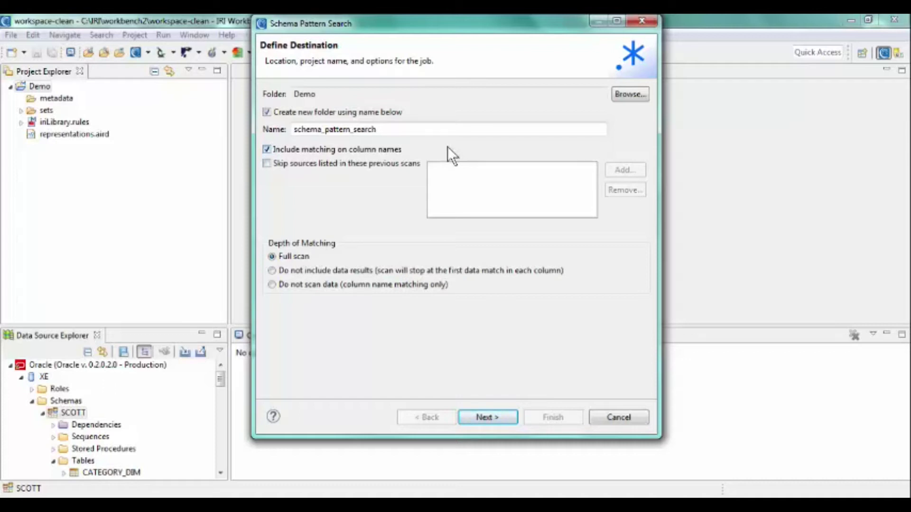
pyautogui.click(386, 149)
pyautogui.click(491, 417)
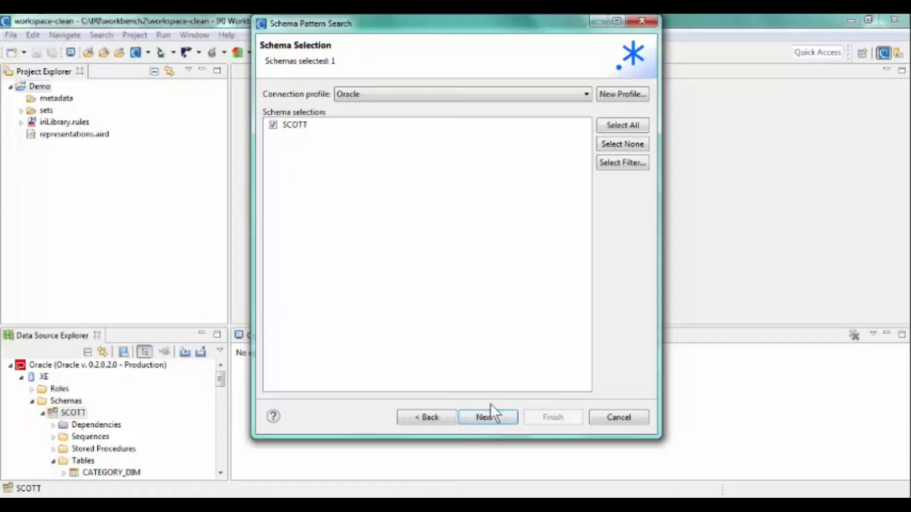
# Step: Include SCOTT's VARCHAR, CHAR, LONGVARCHAR, NVARCHAR, NCHAR and NUMERIC columns in the search, with no excluded items
pyautogui.click(491, 416)
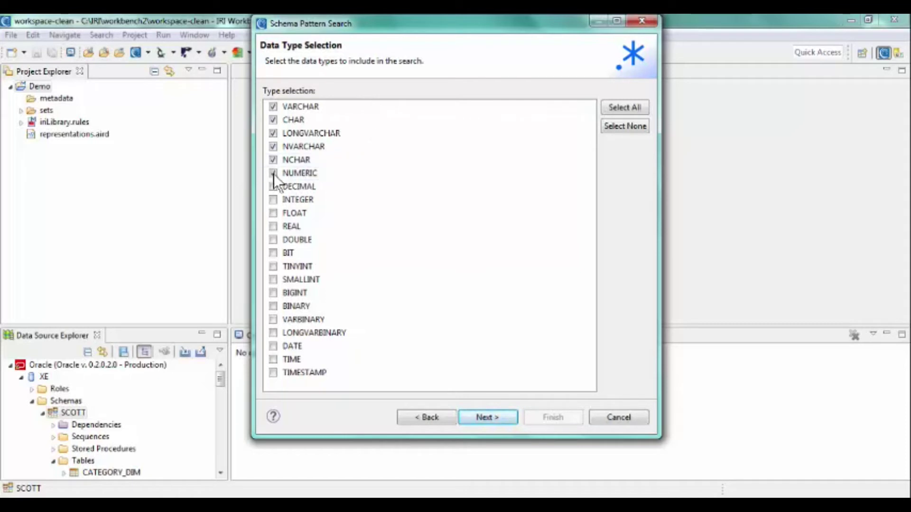
pyautogui.click(480, 416)
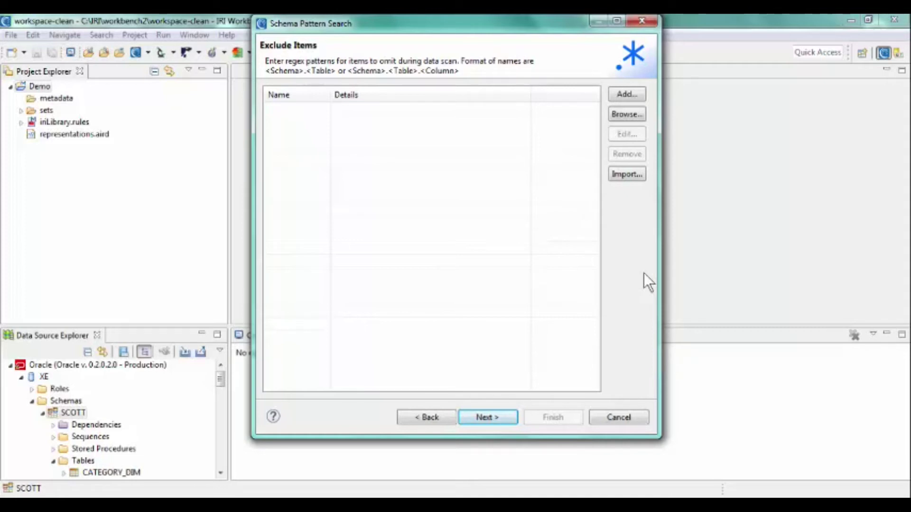
pyautogui.click(487, 417)
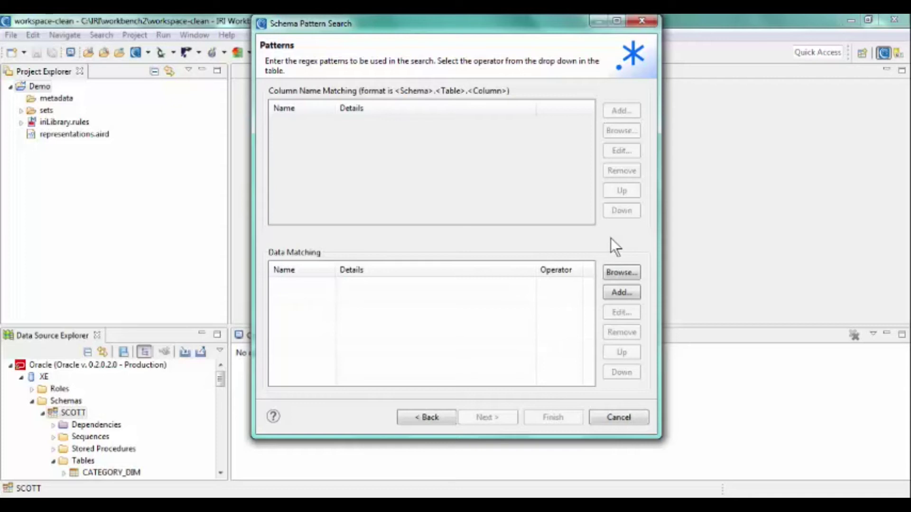
# Step: Add the common CREDIT_CARD pattern with its validator script for data matching and run the schema search
pyautogui.click(625, 291)
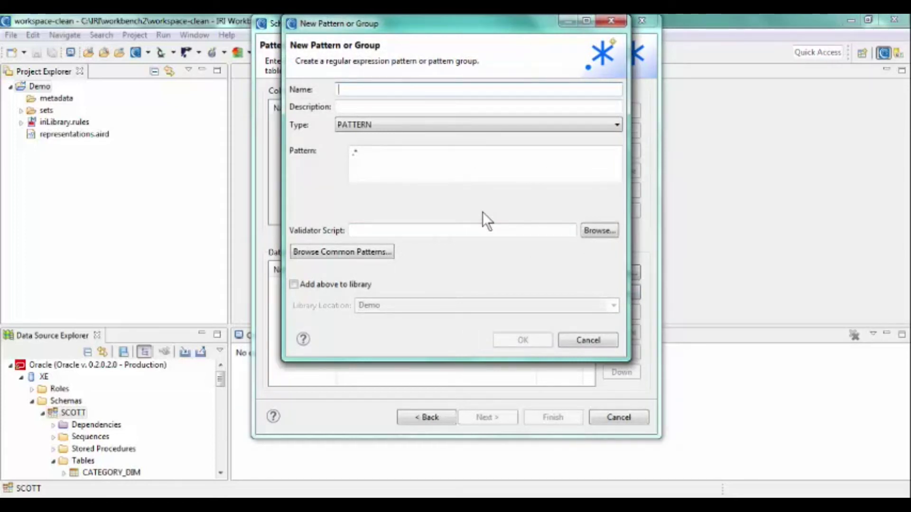
pyautogui.click(382, 252)
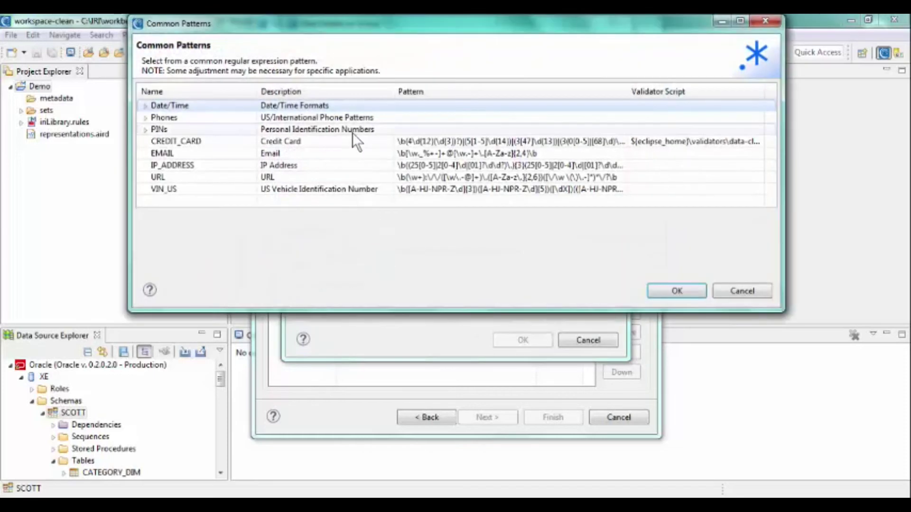
pyautogui.doubleClick(348, 142)
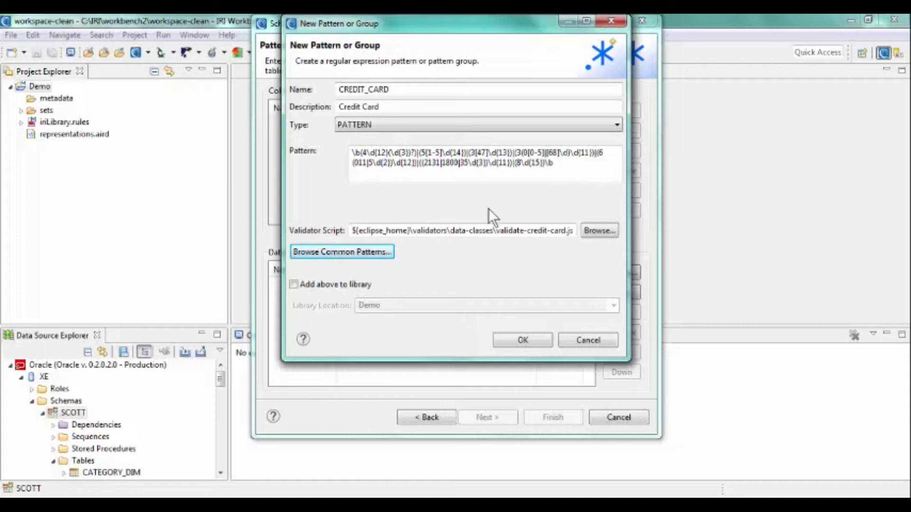
pyautogui.click(517, 341)
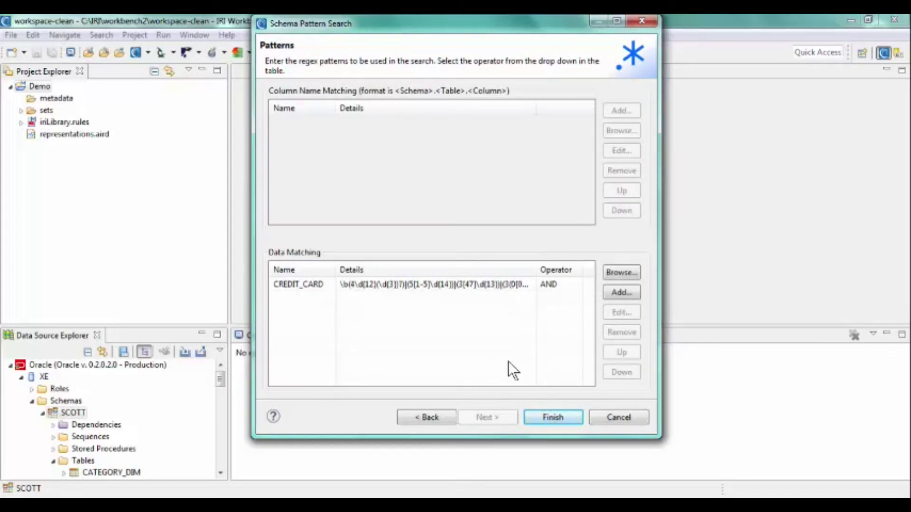
pyautogui.click(553, 417)
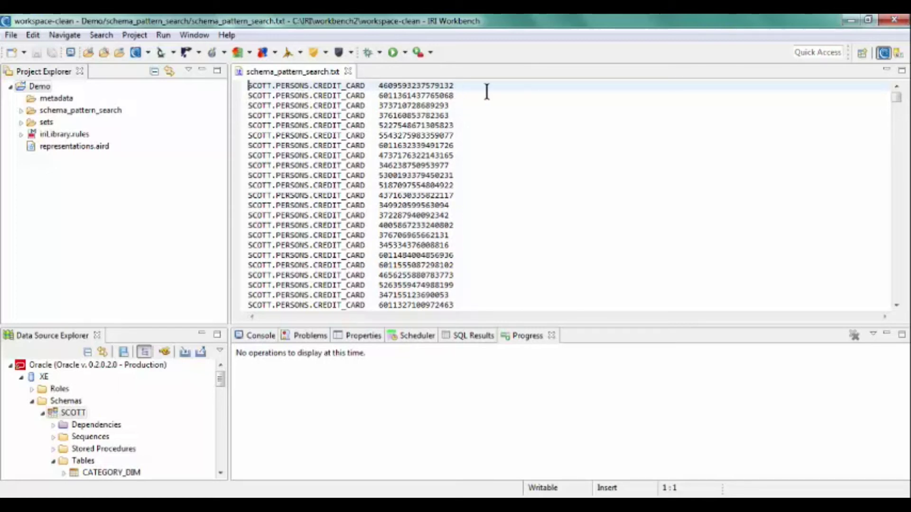
# Step: Review the output in schema_pattern_search.txt, tableSearchResults.log and columnSearchResults.csr in the schema_pattern_search folder
pyautogui.scroll(-6, 488, 91)
pyautogui.scroll(-8, 488, 91)
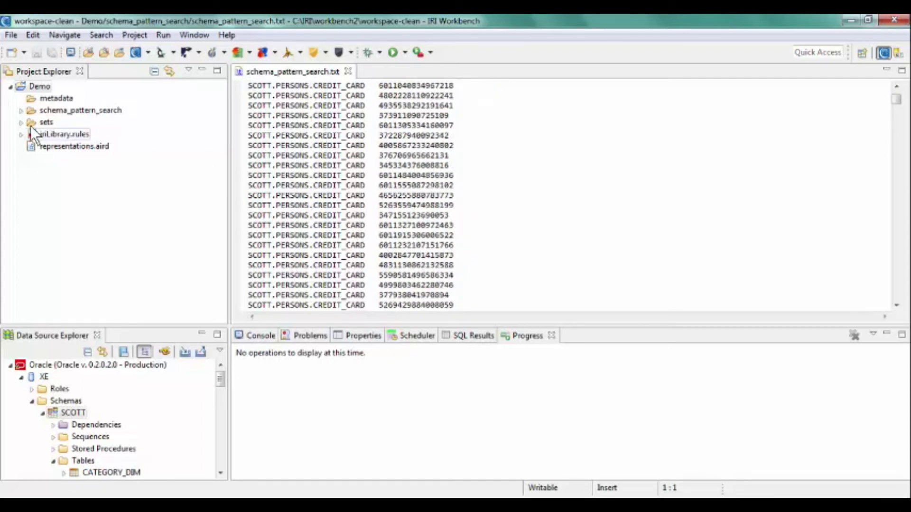
pyautogui.click(21, 110)
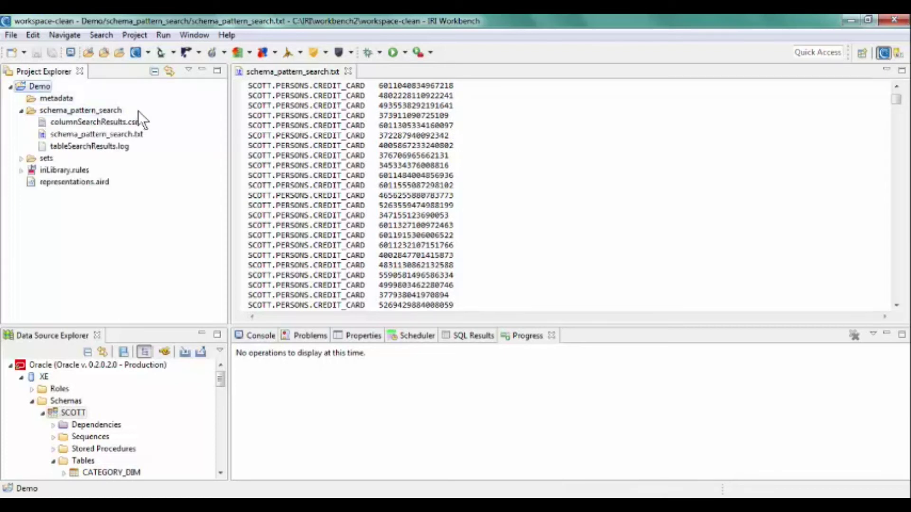
pyautogui.doubleClick(116, 147)
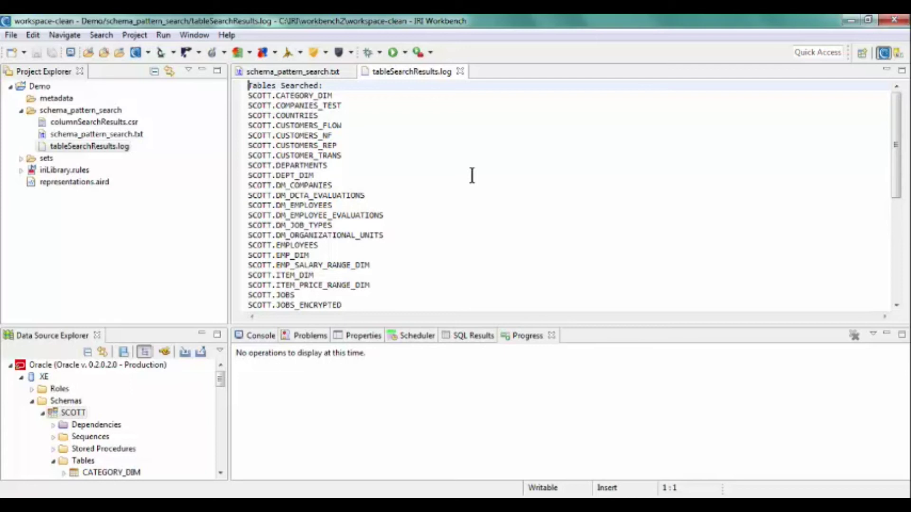
pyautogui.scroll(-3, 472, 176)
pyautogui.scroll(-5, 472, 176)
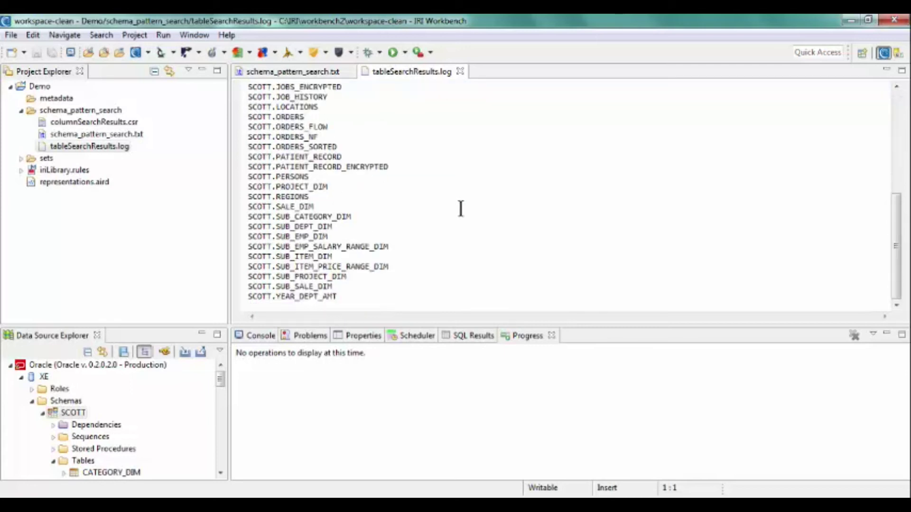
pyautogui.moveTo(342, 297); pyautogui.dragTo(226, 298)
pyautogui.click(458, 305)
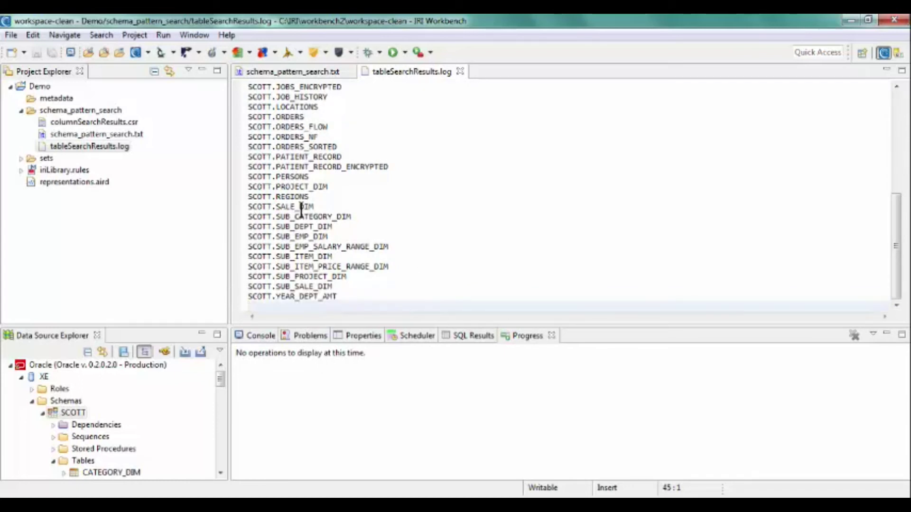
pyautogui.doubleClick(120, 121)
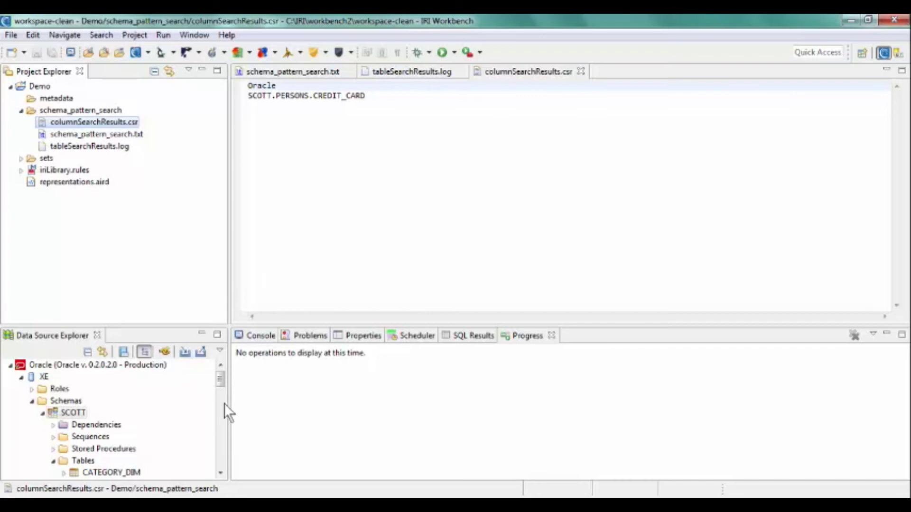
# Step: Inspect the PATIENT_RECORD table's data in the SCOTT schema, close it and return to columnSearchResults.csr
pyautogui.moveTo(221, 377); pyautogui.dragTo(222, 434)
pyautogui.rightClick(121, 413)
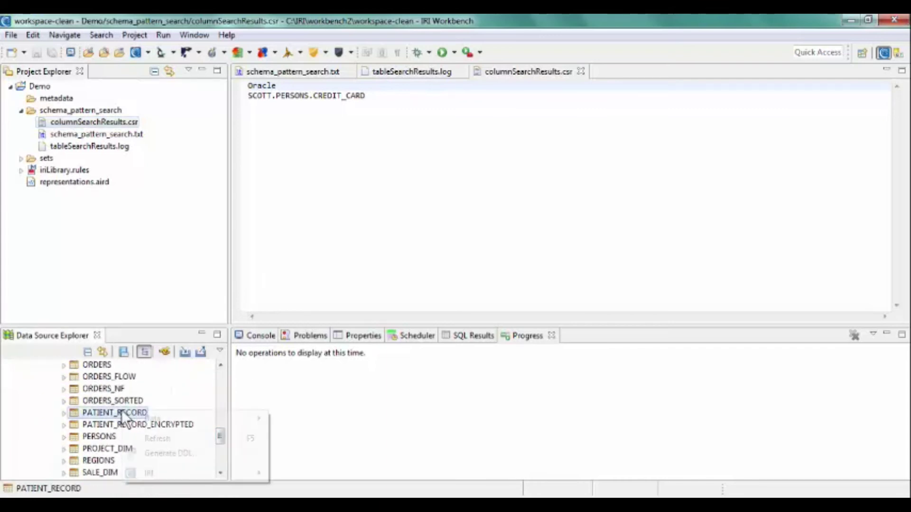
pyautogui.moveTo(177, 416)
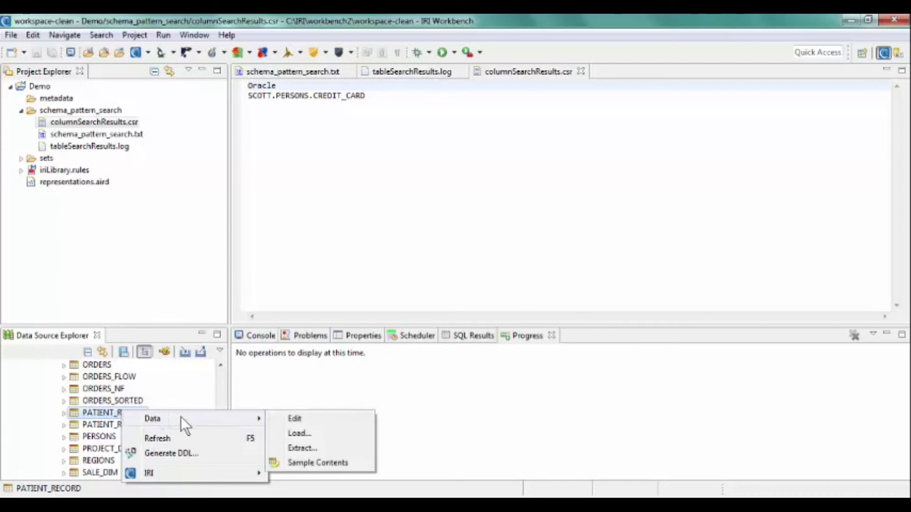
pyautogui.click(295, 419)
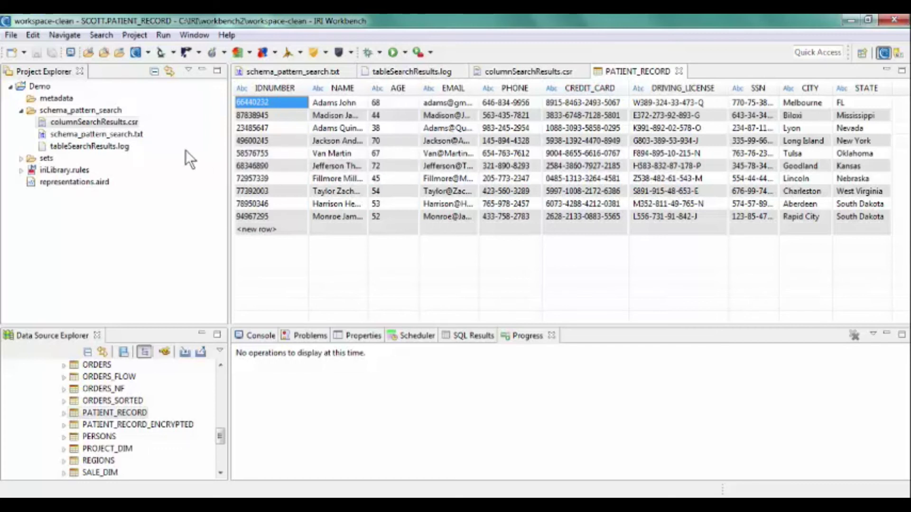
pyautogui.click(678, 70)
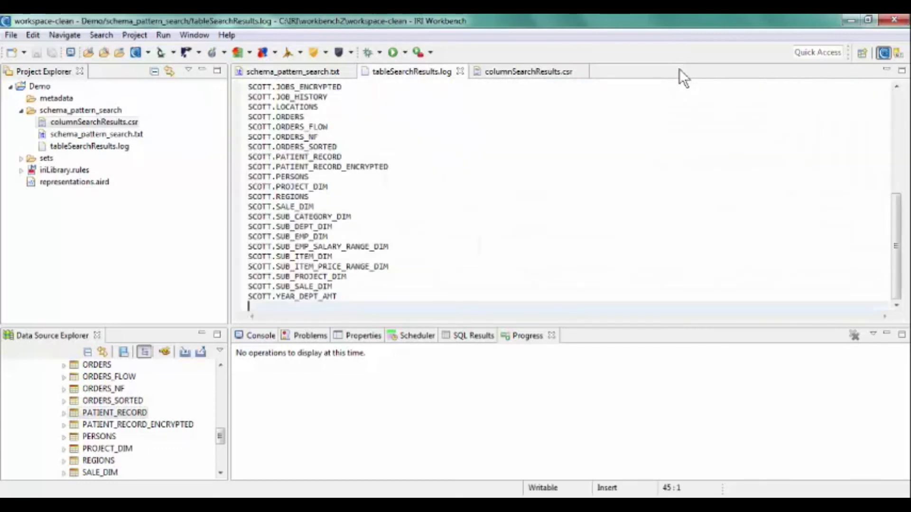
pyautogui.click(551, 69)
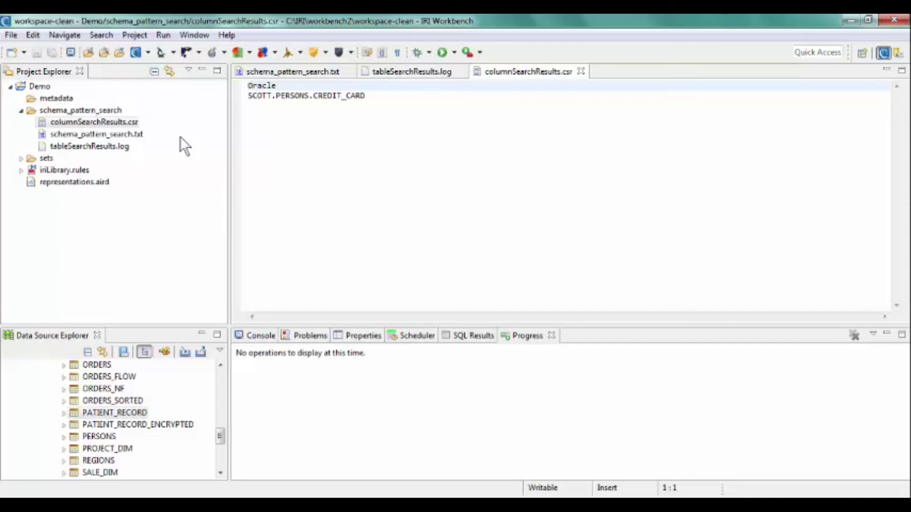
# Step: Associate columnSearchResults.csr with a new data class library in Demo, assigning SCOTT.PERSONS.CREDIT_CARD to the CREDIT_CARD class
pyautogui.rightClick(131, 122)
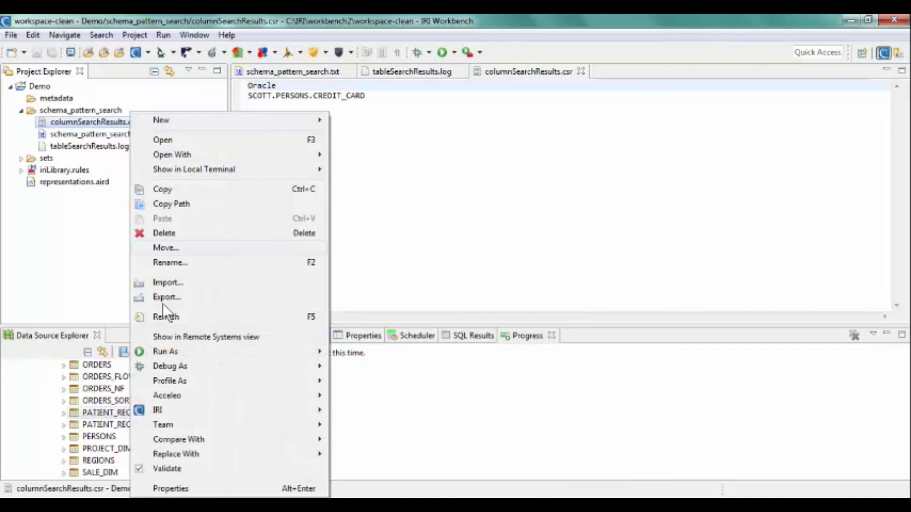
pyautogui.moveTo(180, 416)
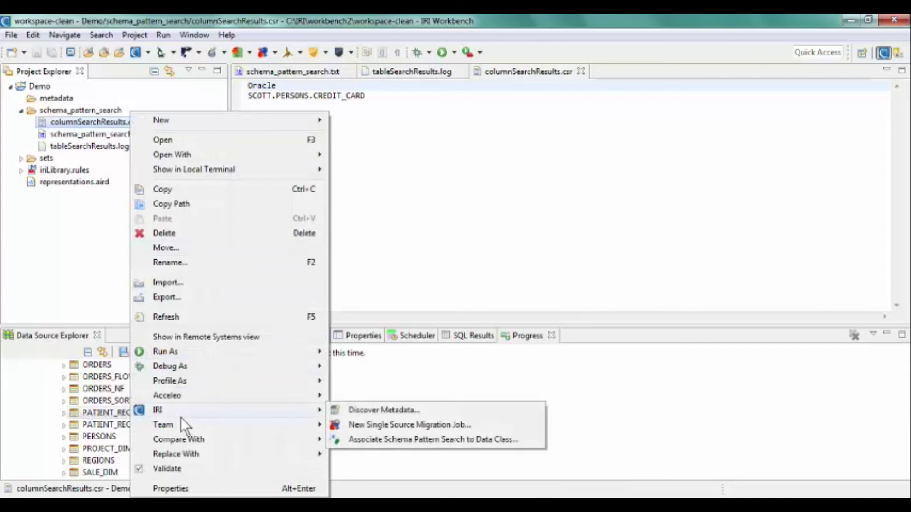
pyautogui.click(429, 439)
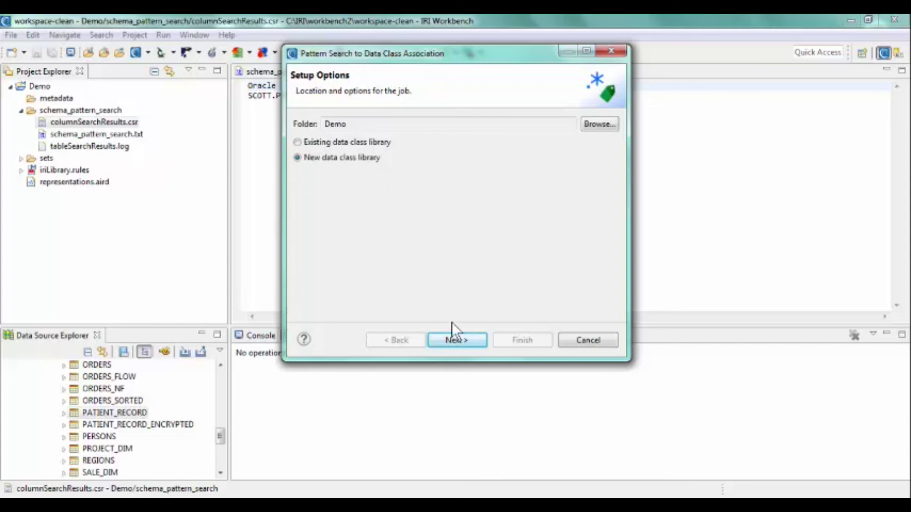
pyautogui.click(456, 351)
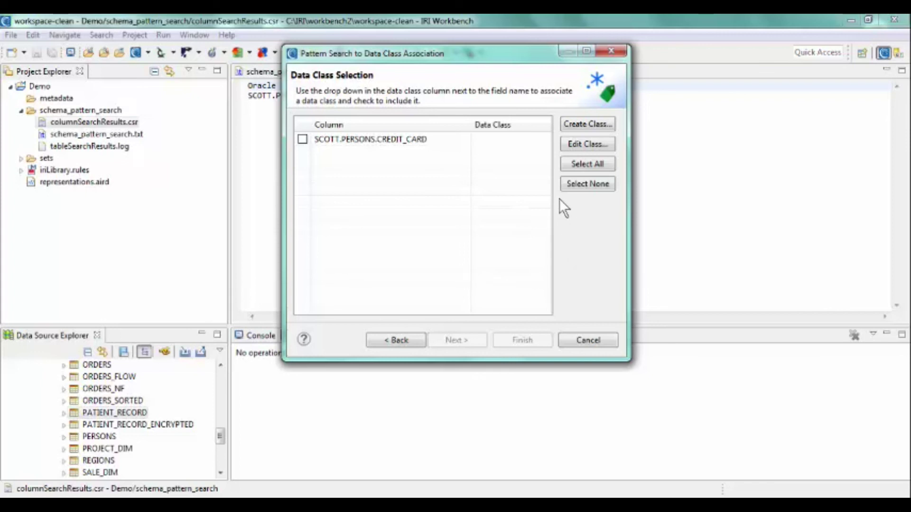
pyautogui.click(538, 140)
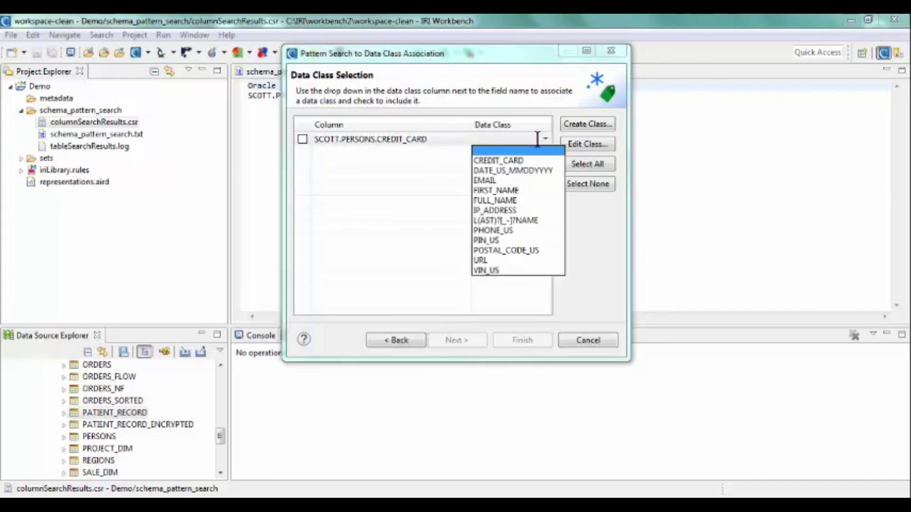
pyautogui.click(519, 160)
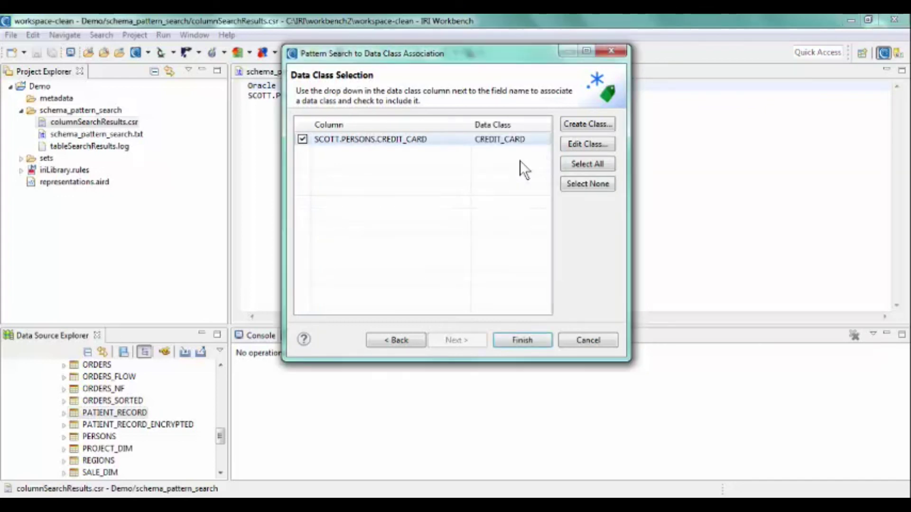
pyautogui.click(515, 338)
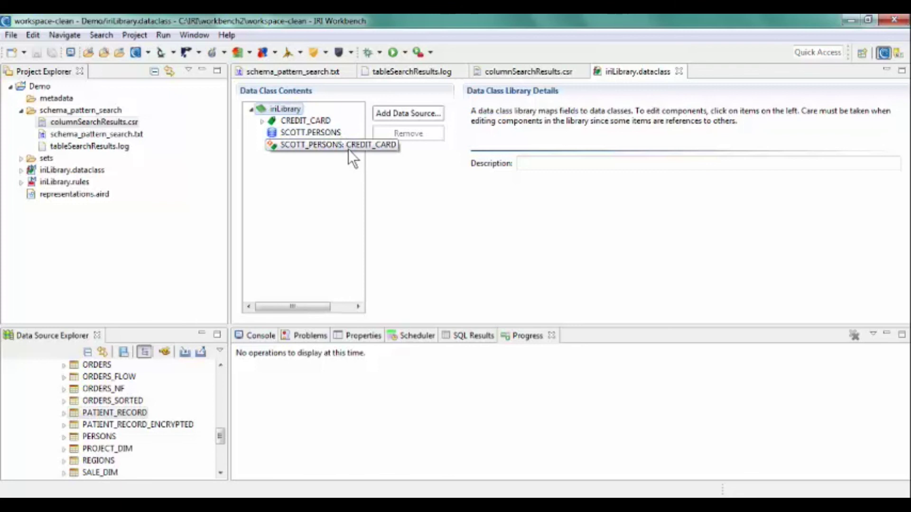
# Step: Examine the field-to-data-class mappings of SCOTT.PERSONS in iriLibrary.dataclass
pyautogui.click(323, 132)
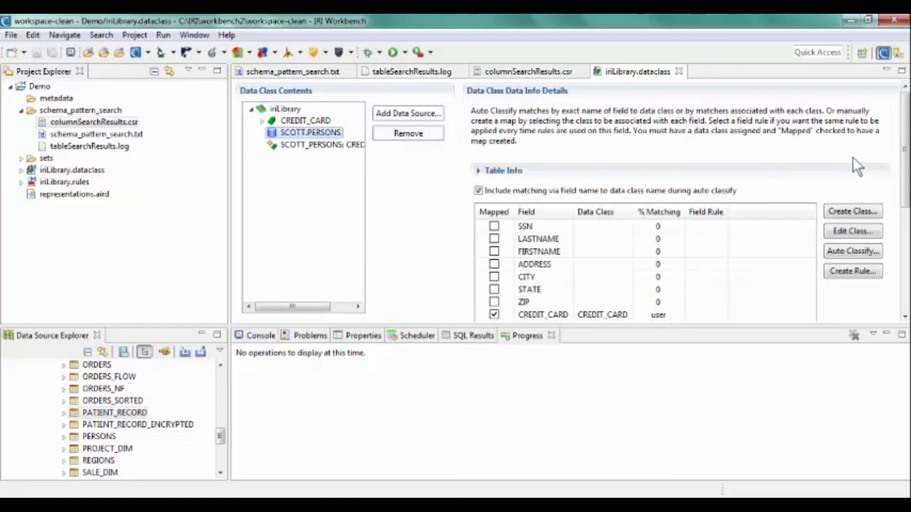
pyautogui.scroll(-3, 903, 160)
pyautogui.scroll(-1, 904, 159)
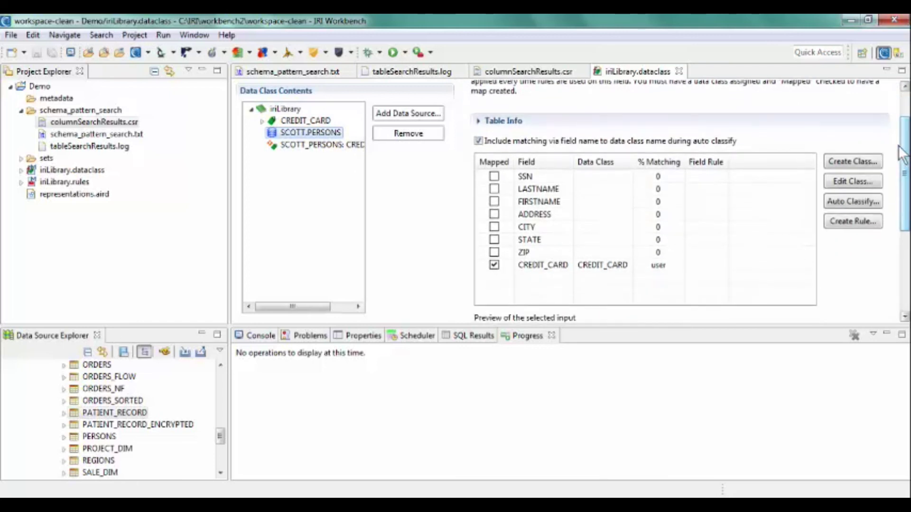